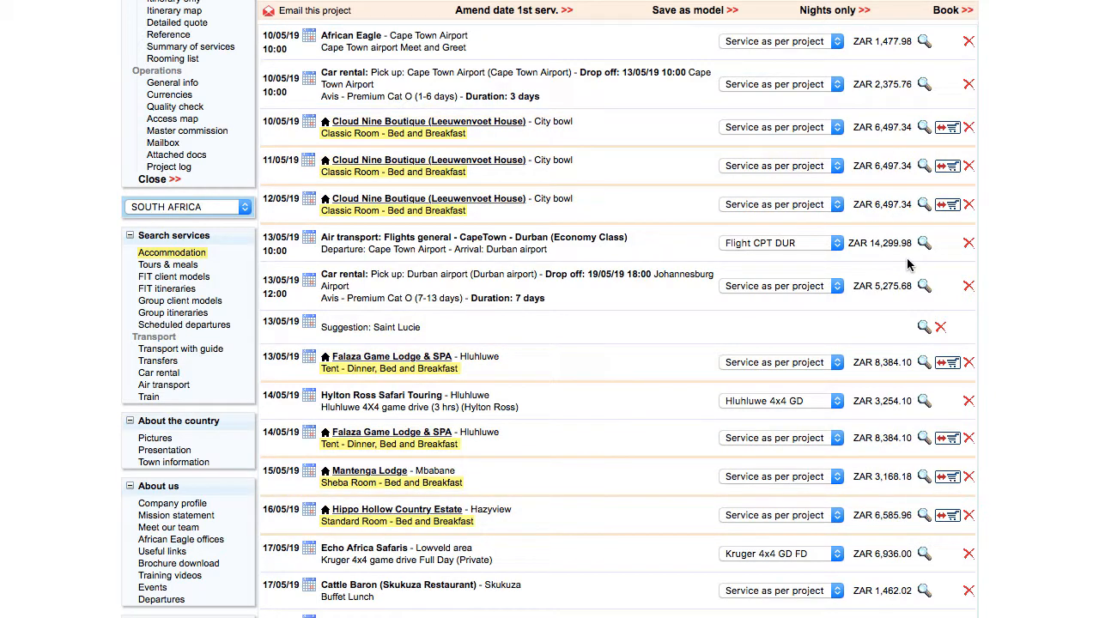
Open the details of the Cloud Nine Boutique accommodation from its 12/05/19 service entry
click(405, 201)
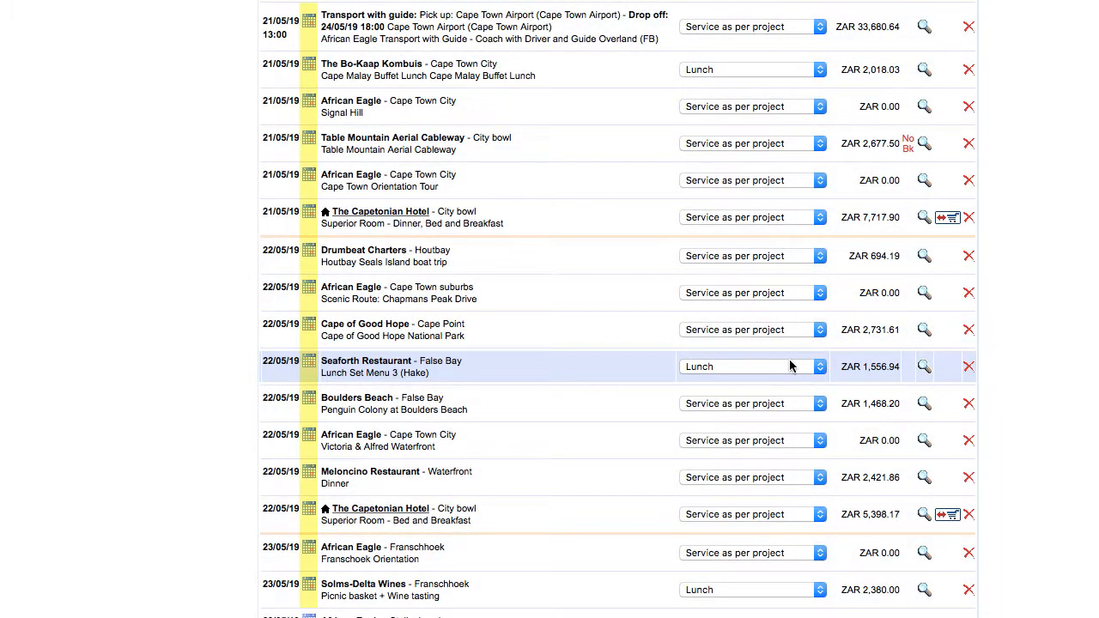
Move The Bo-Kaap Kombuis lunch to 24/05/19, inserting it after The Capetonian Hotel breakfast service without shifting the basket content
click(310, 68)
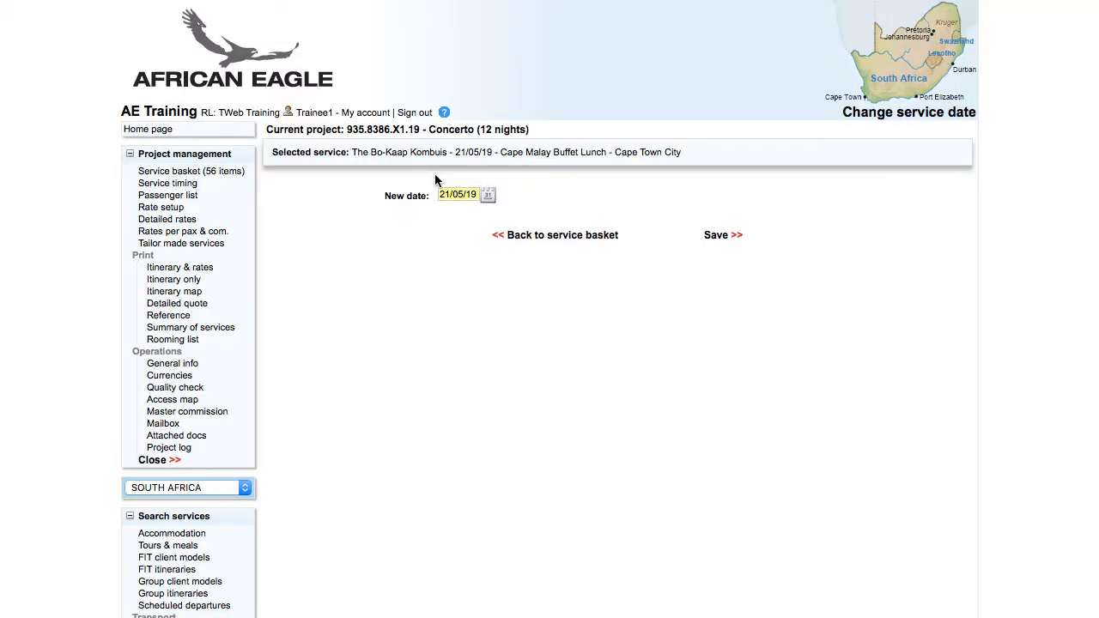
double_click(445, 194)
text(24)
click(725, 239)
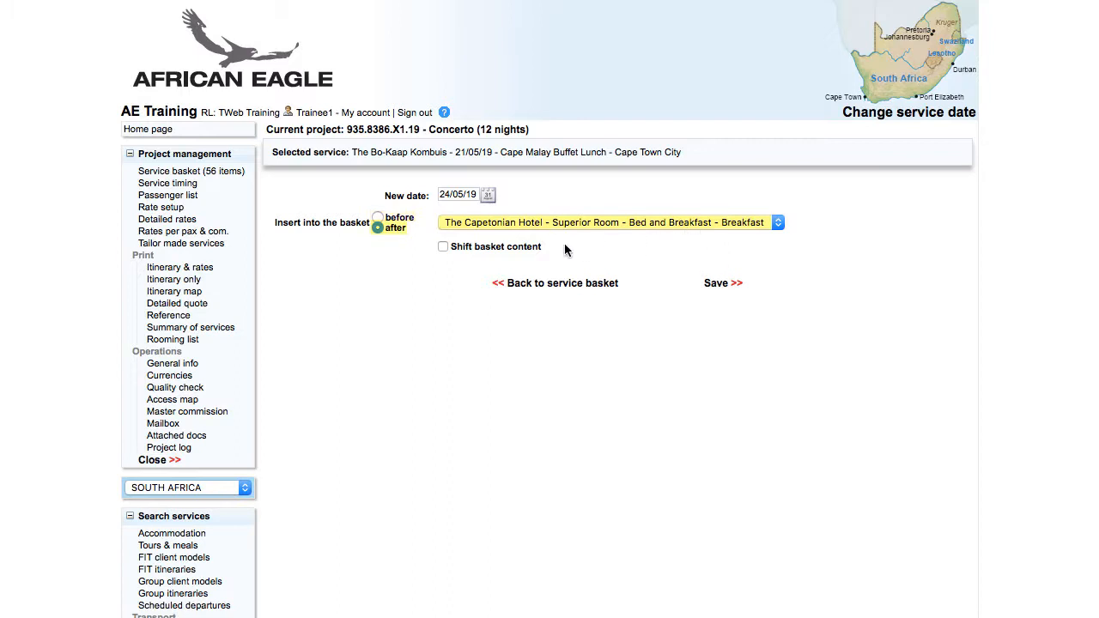
click(718, 284)
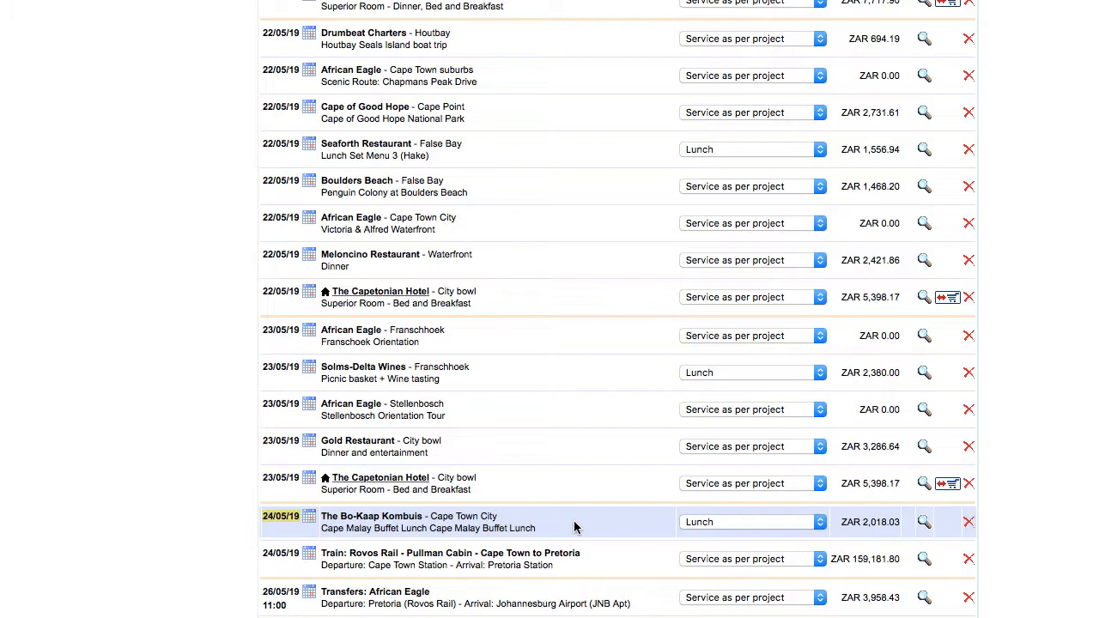
Change the new date of the Seaforth Restaurant lunch to 21/05/19
click(309, 145)
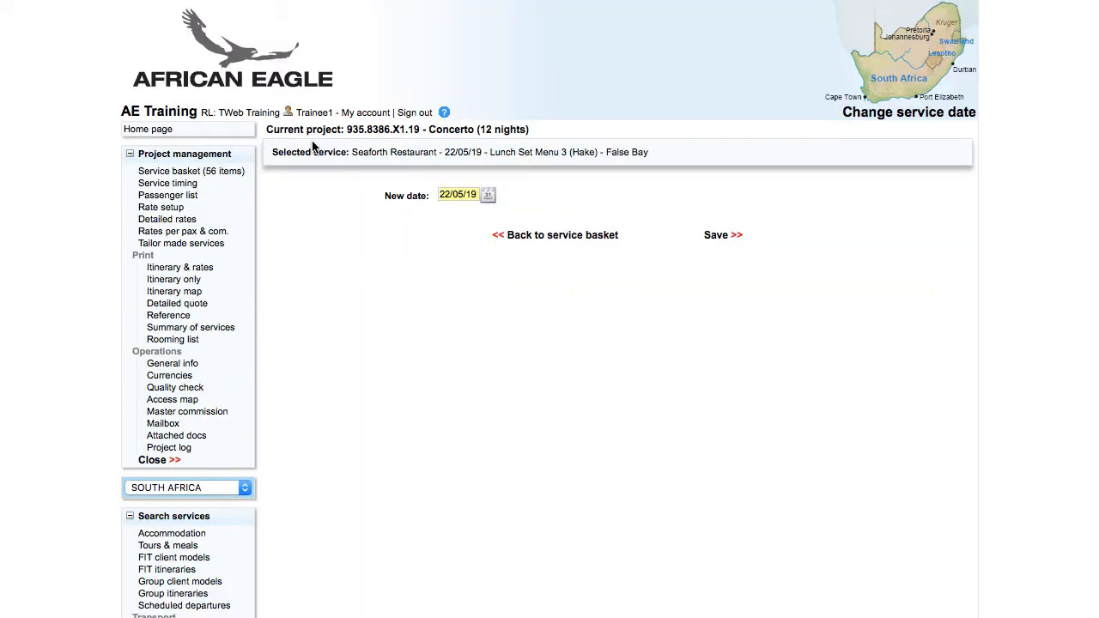
key(BackSpace)
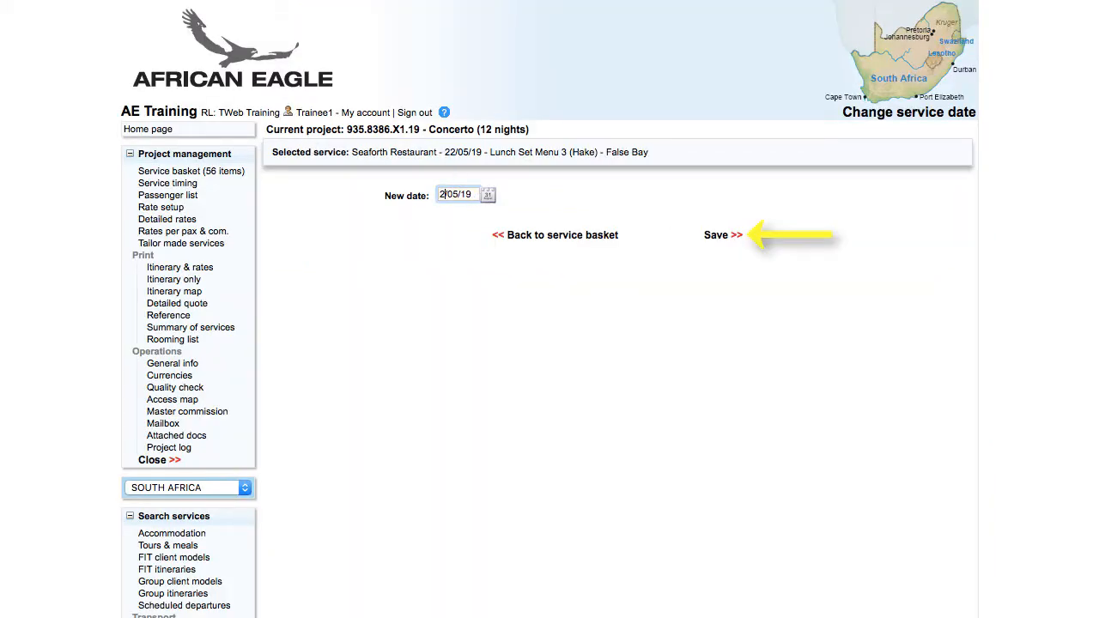
text(1)
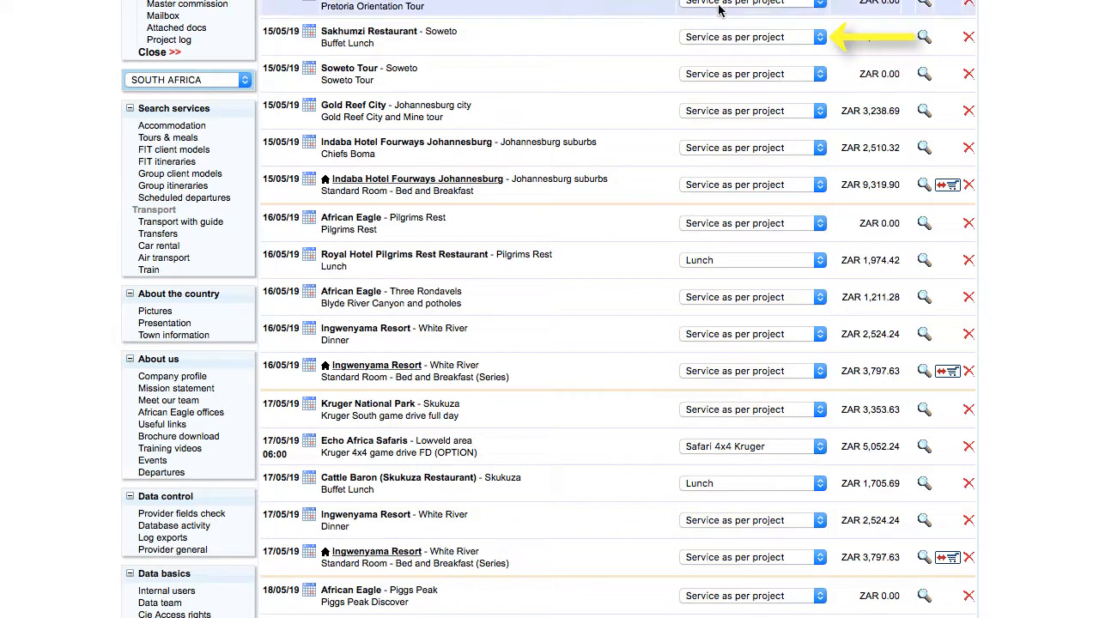
Assign the Sakhumzi Restaurant buffet lunch on 15/05/19 to the Lunch option and confirm the change
click(792, 38)
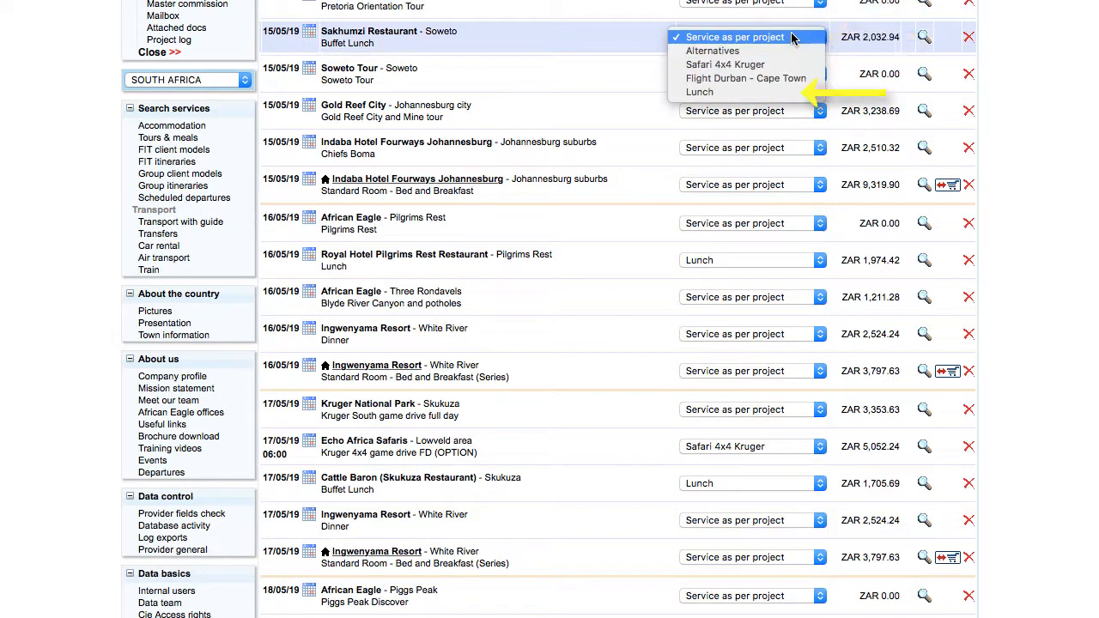
click(785, 93)
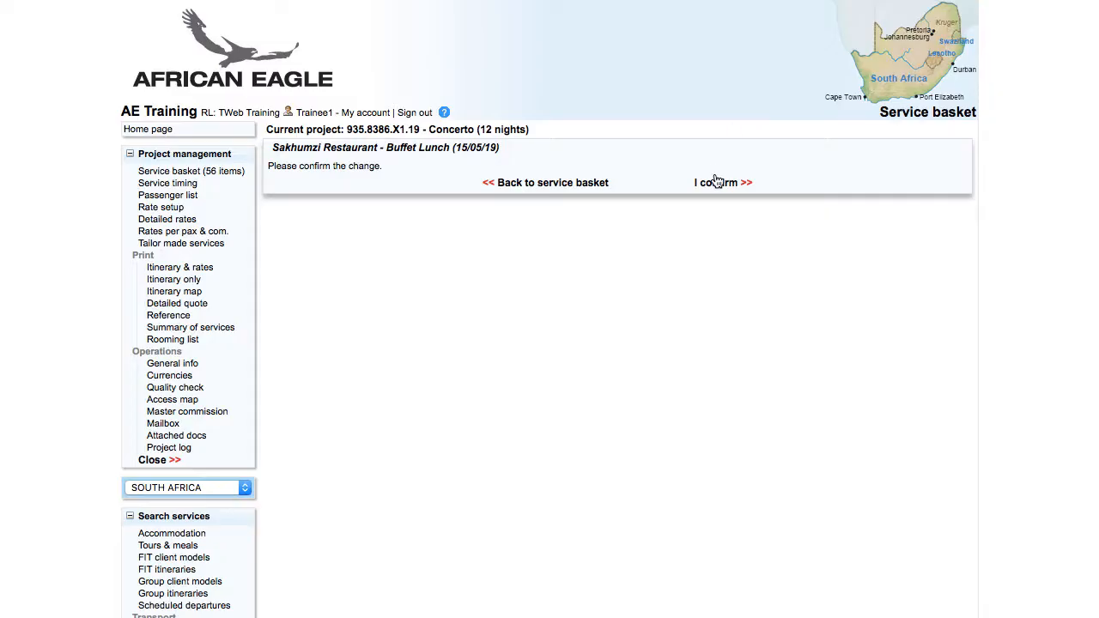
click(724, 184)
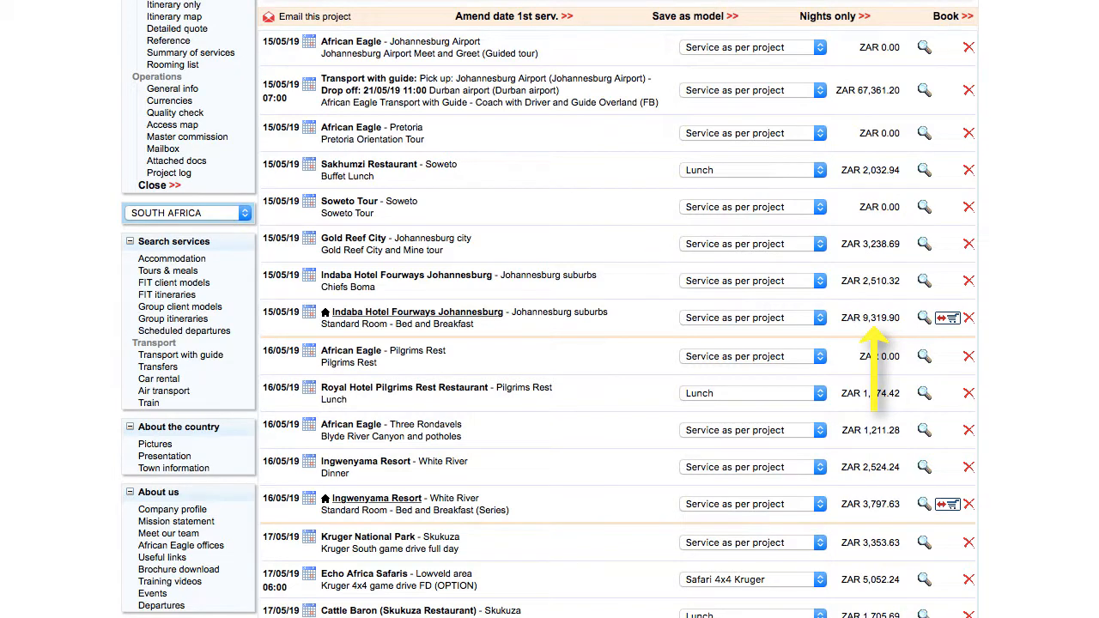
Set the Indaba Hotel room's per-person cost to 900 ZAR, save the cost and calculate the sale rate
click(876, 318)
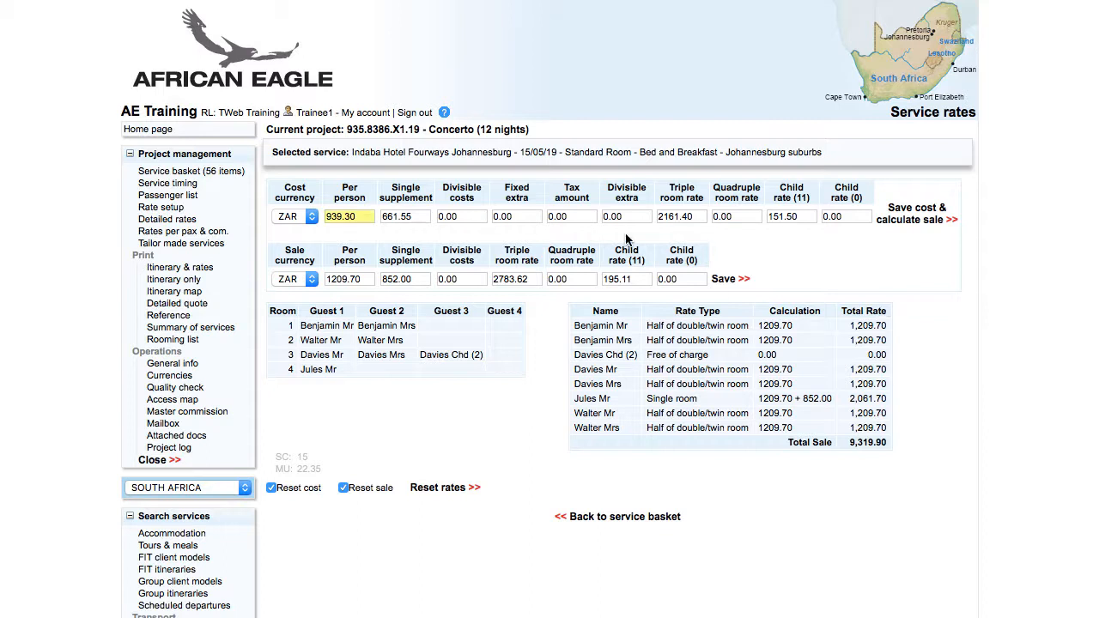
double_click(356, 216)
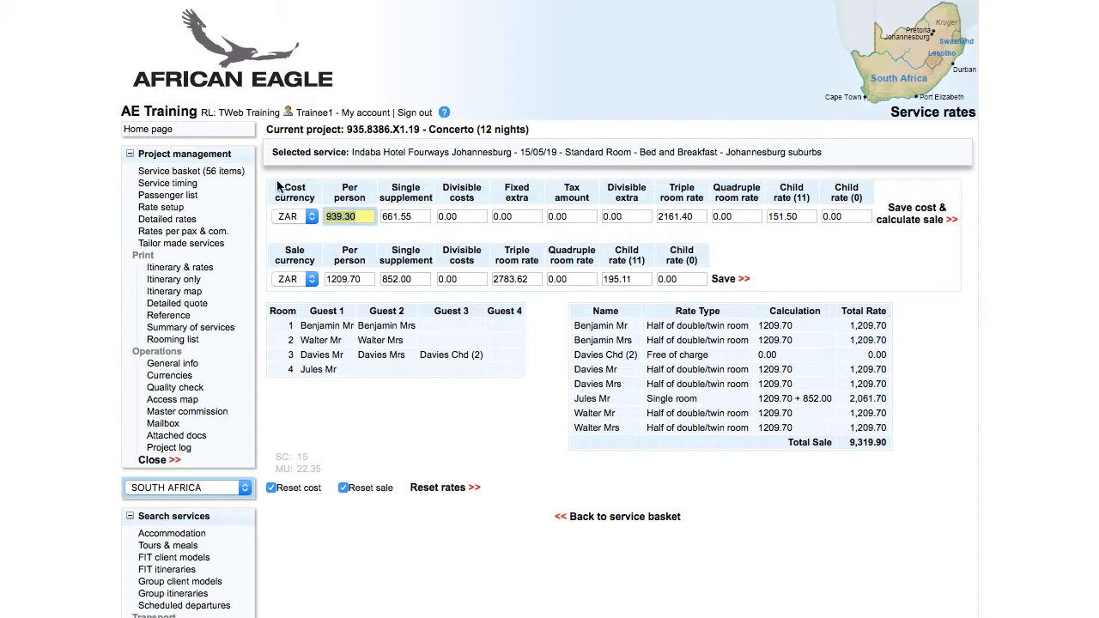
text(900)
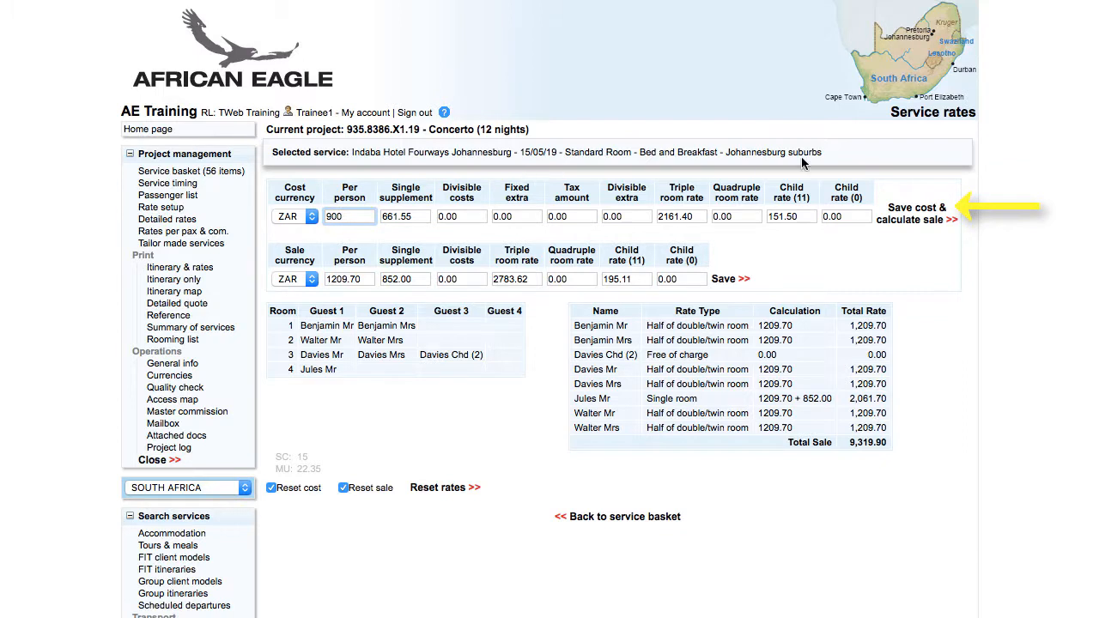
click(912, 220)
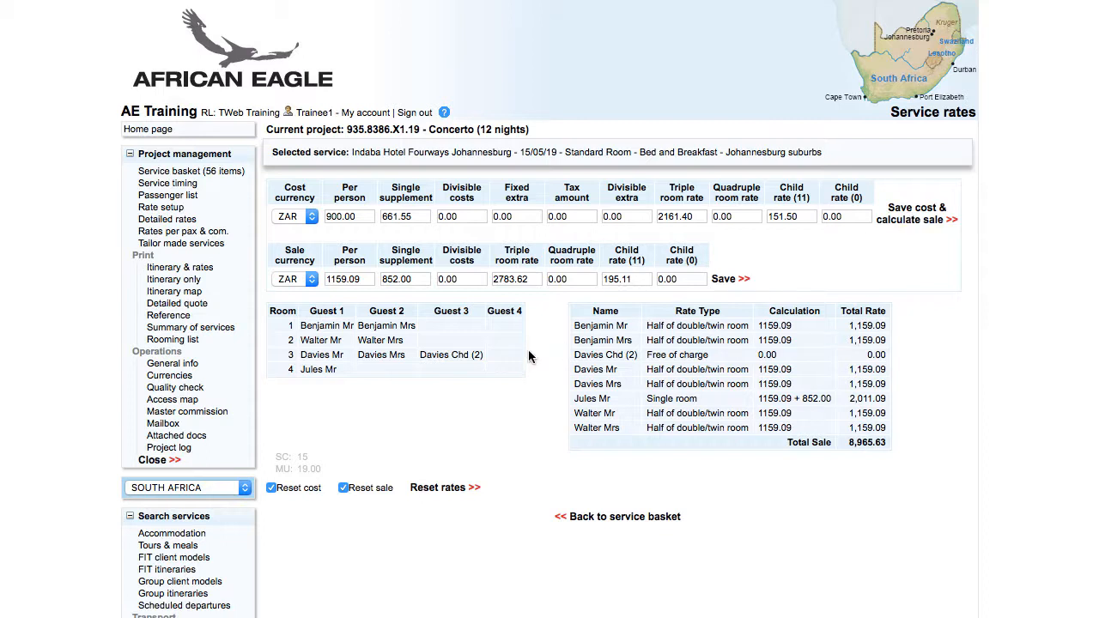
Save a single supplement sale rate of 800 ZAR for the Indaba Hotel room, and reset its cost and sale rates
double_click(423, 277)
text(800)
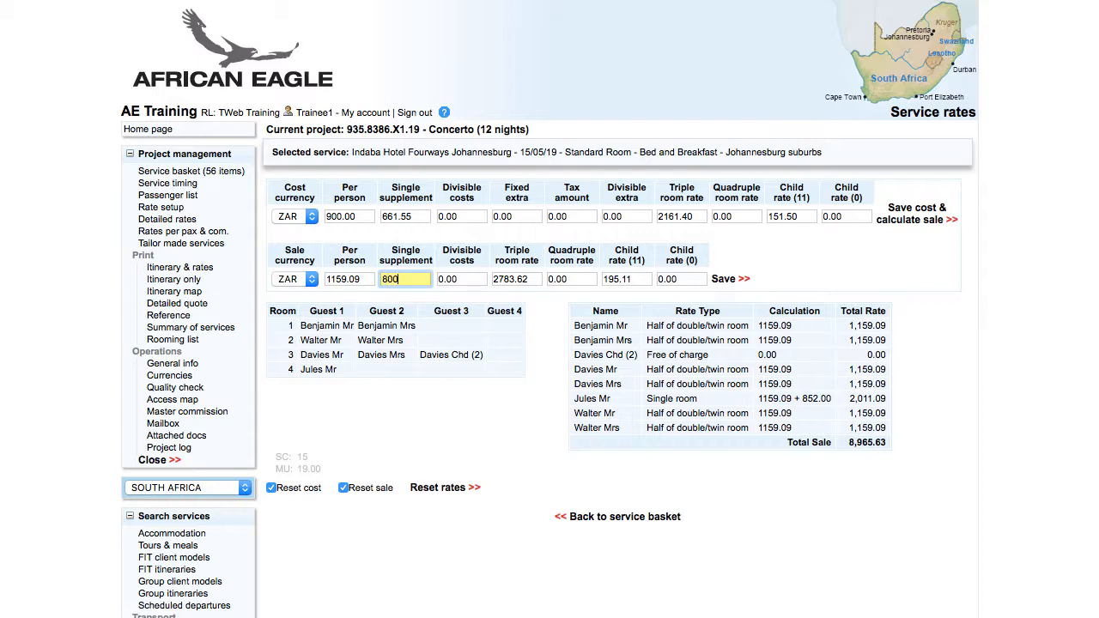
click(728, 280)
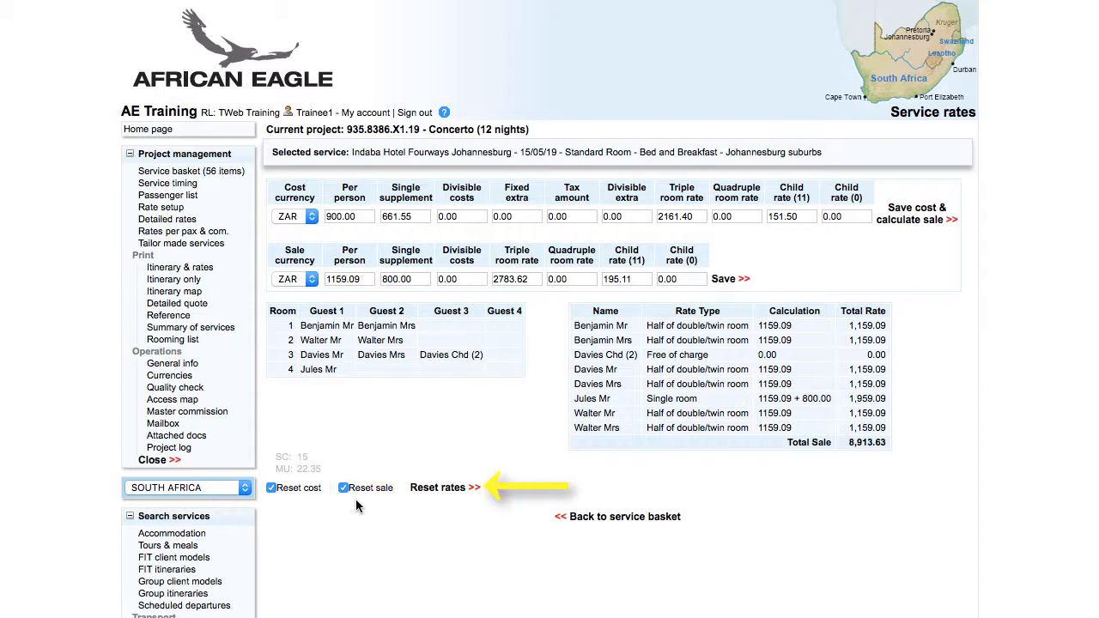
click(438, 488)
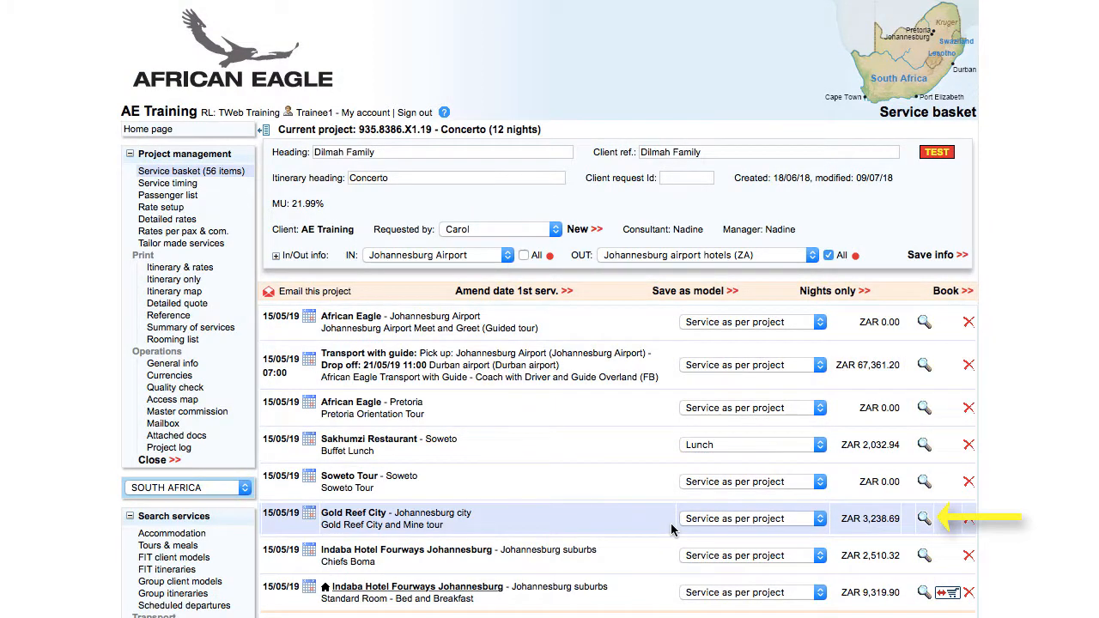
Open the Gold Reef City service info, and save "Lagoon facing room" as booking info for Training Knysna Guest House
click(924, 519)
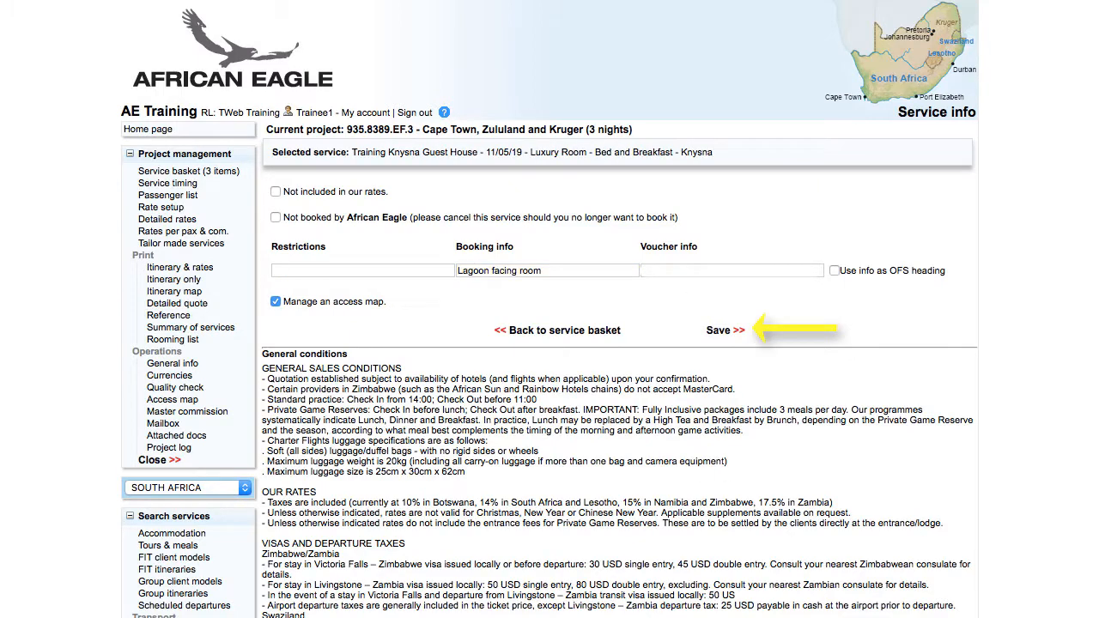
click(718, 330)
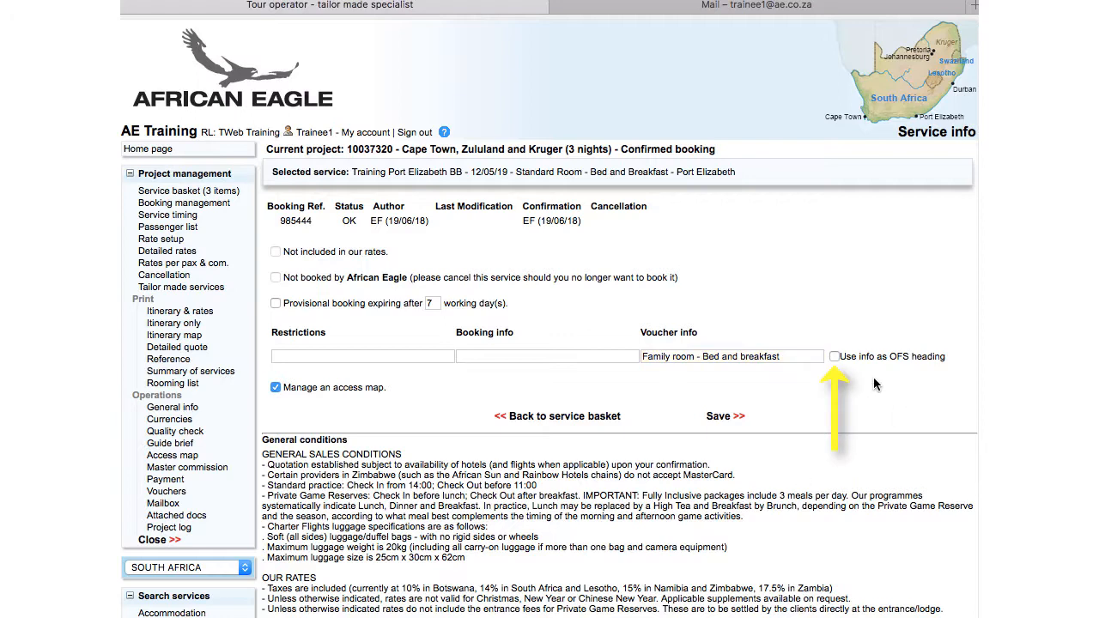
Use the voucher info "Family room - Bed and breakfast" as OFS heading for Training Port Elizabeth BB, and dismiss the voucher email
click(834, 357)
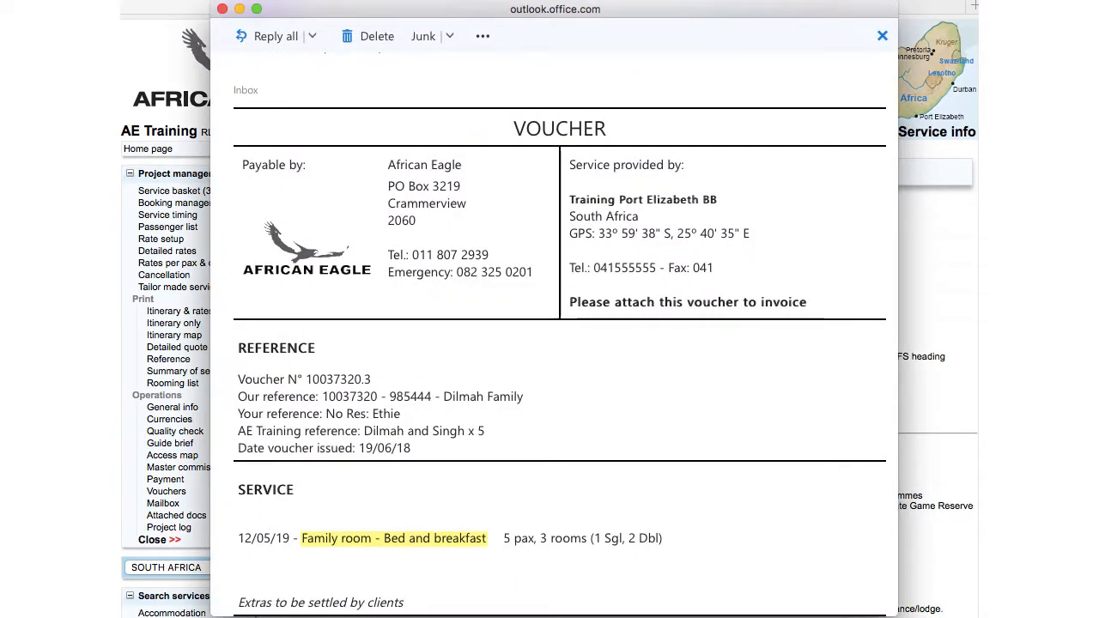
click(239, 10)
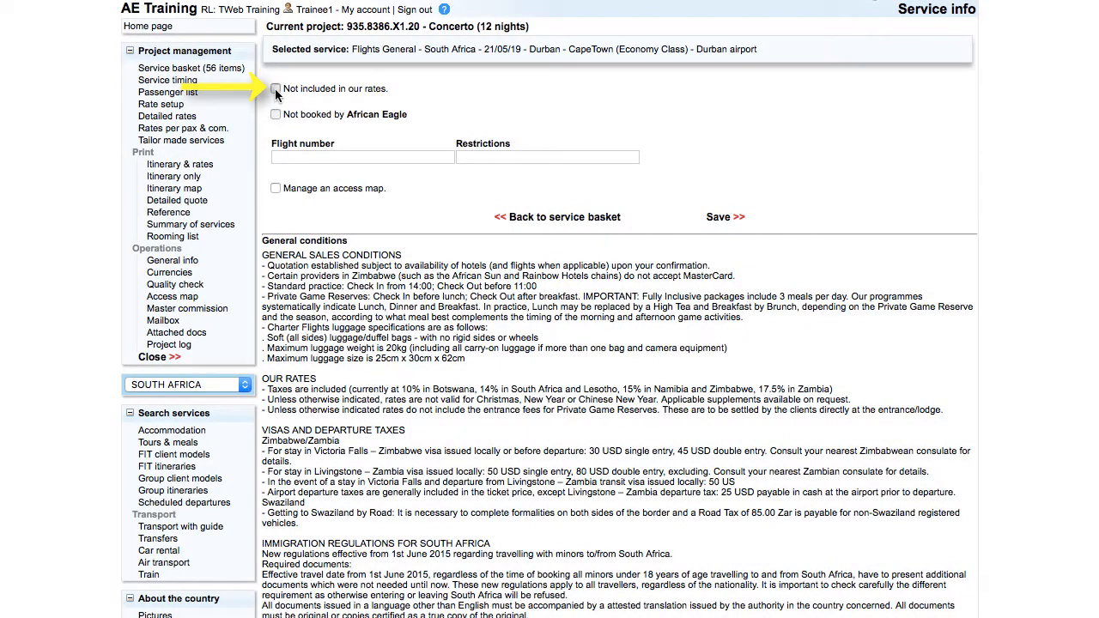
Mark the Durban - CapeTown flight as not included in the rates and the Table Mountain Aerial Cableway as not booked by African Eagle
click(276, 90)
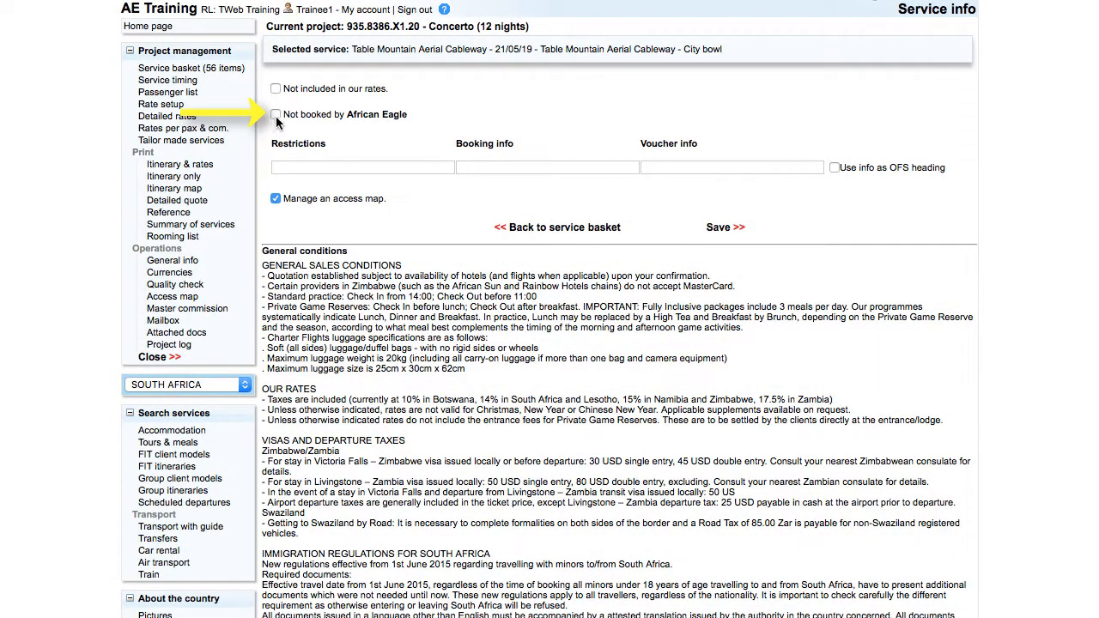
click(276, 115)
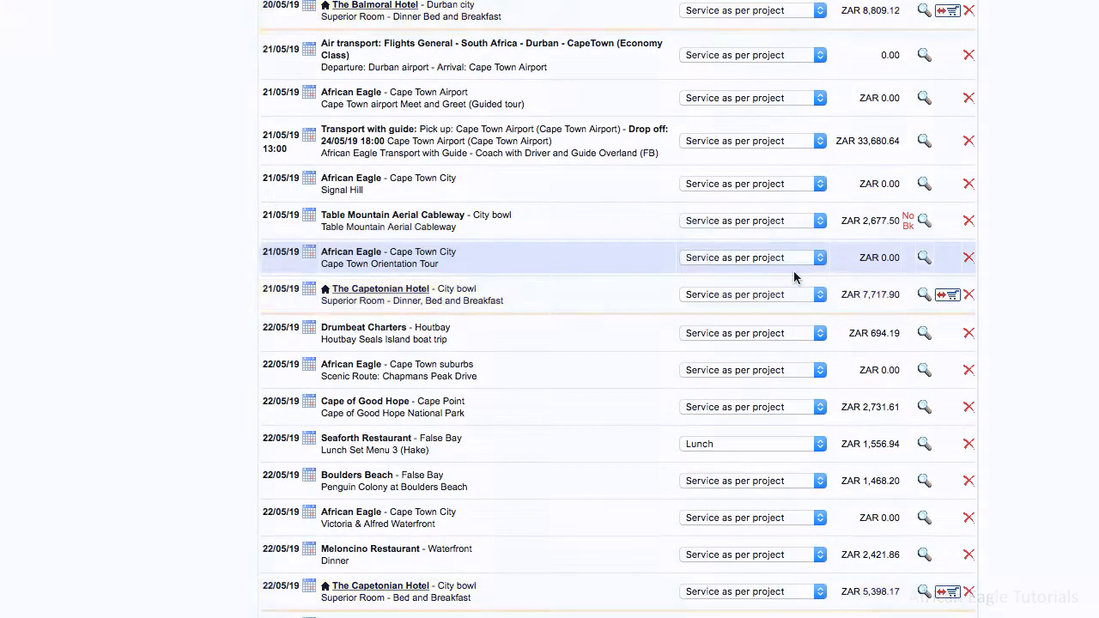
Open the accommodation replacement for The Capetonian Hotel stay on 21/05/19
click(945, 297)
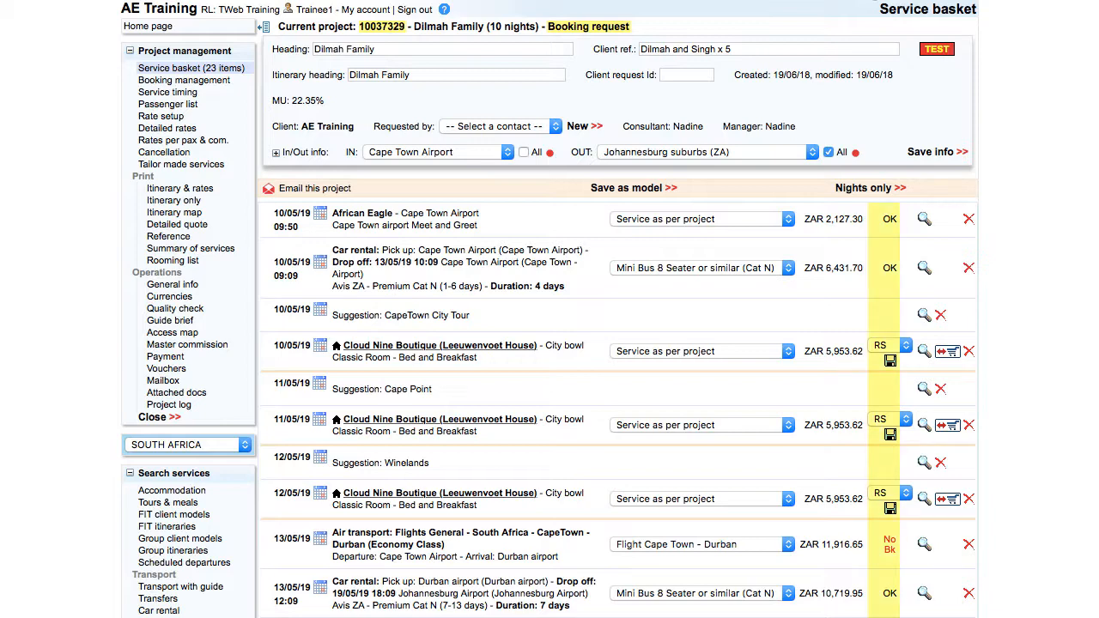
Review the booking status of each service in the booking request's basket
scroll(810, 420, down, 5)
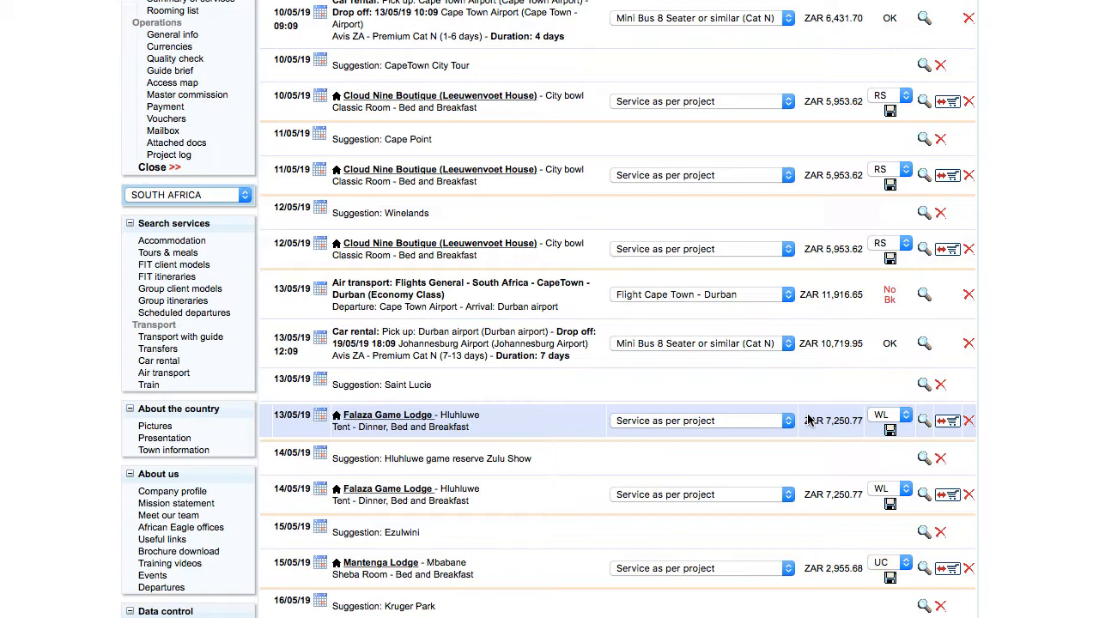
scroll(807, 419, down, 5)
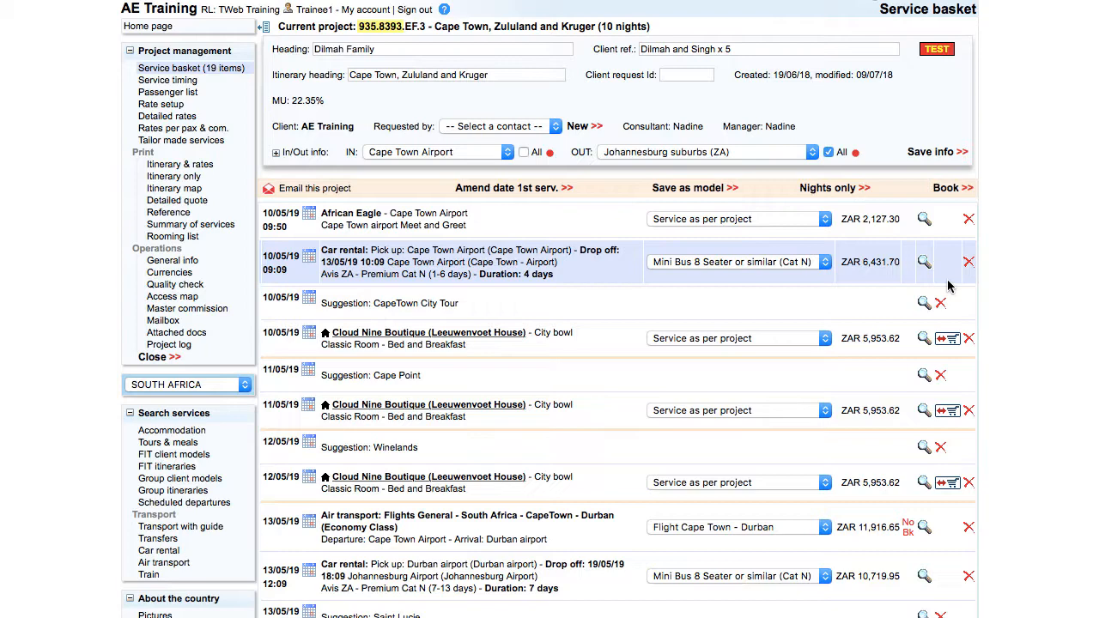
Delete the Misty Hills stay on 19/05/19 from the unbooked Cape Town, Zululand and Kruger project
scroll(949, 286, down, 5)
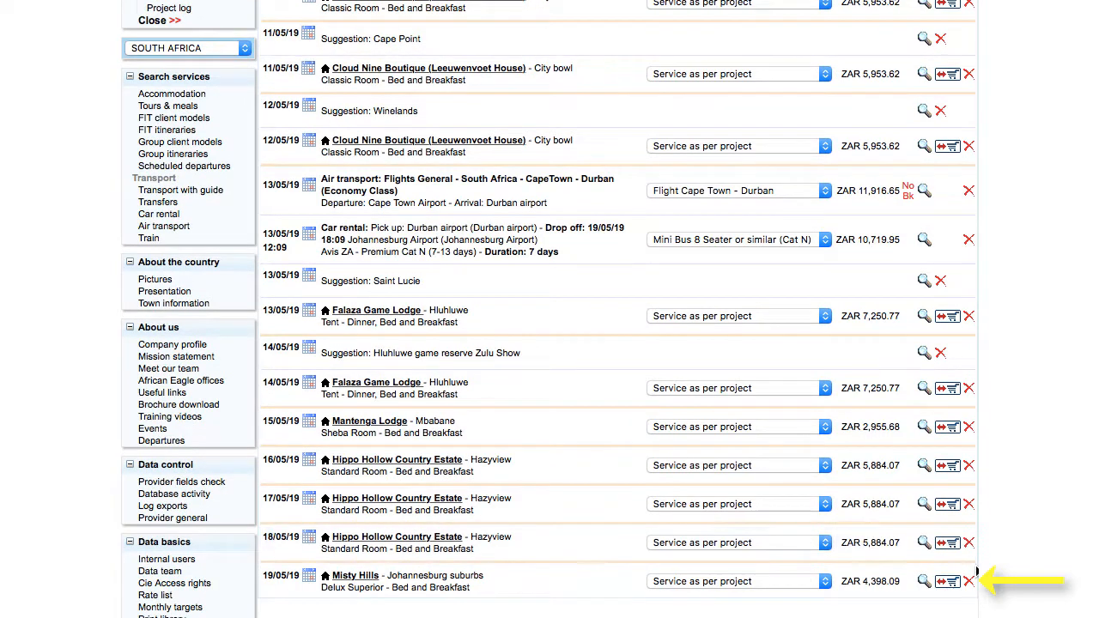
click(968, 582)
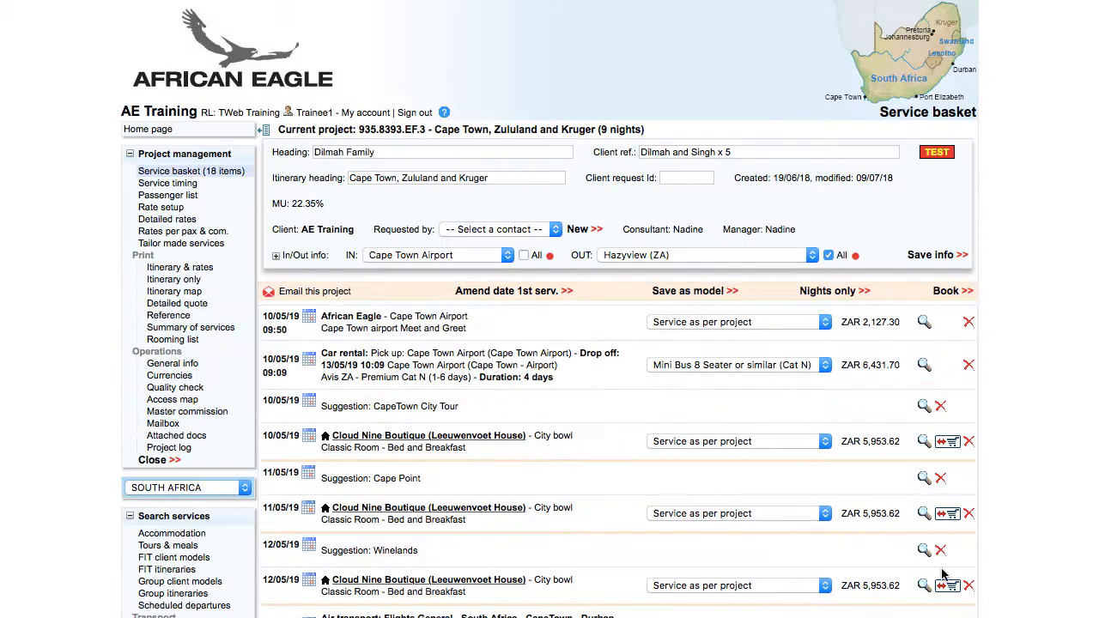
scroll(941, 573, down, 6)
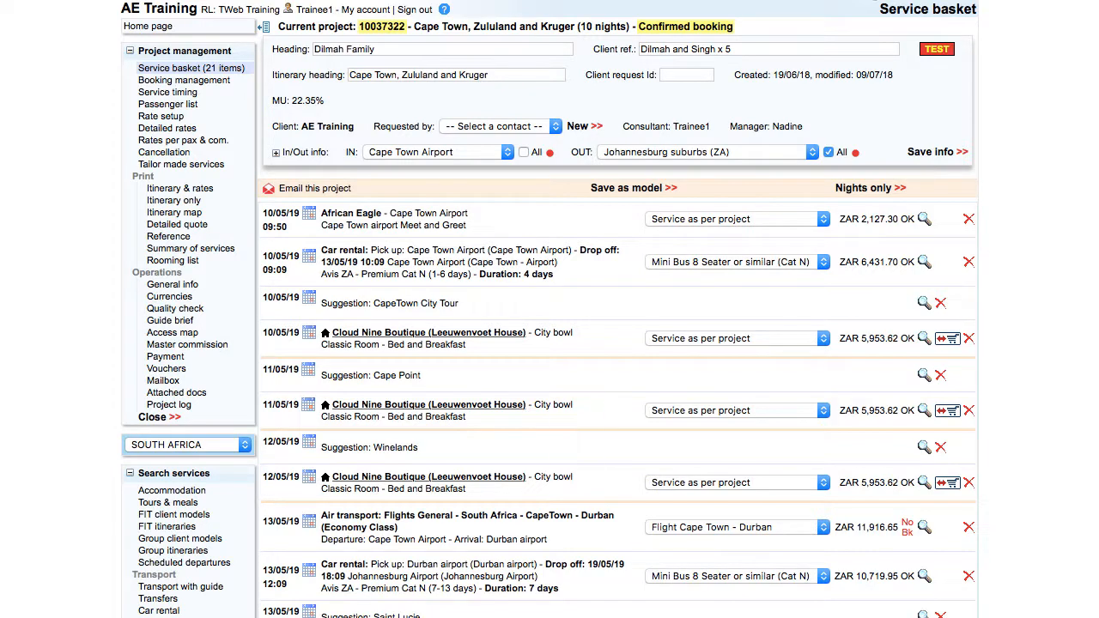
Cancel the Misty Hills stay on 19/05/19 in the confirmed Cape Town, Zululand and Kruger booking, and open its booking management
scroll(972, 592, down, 6)
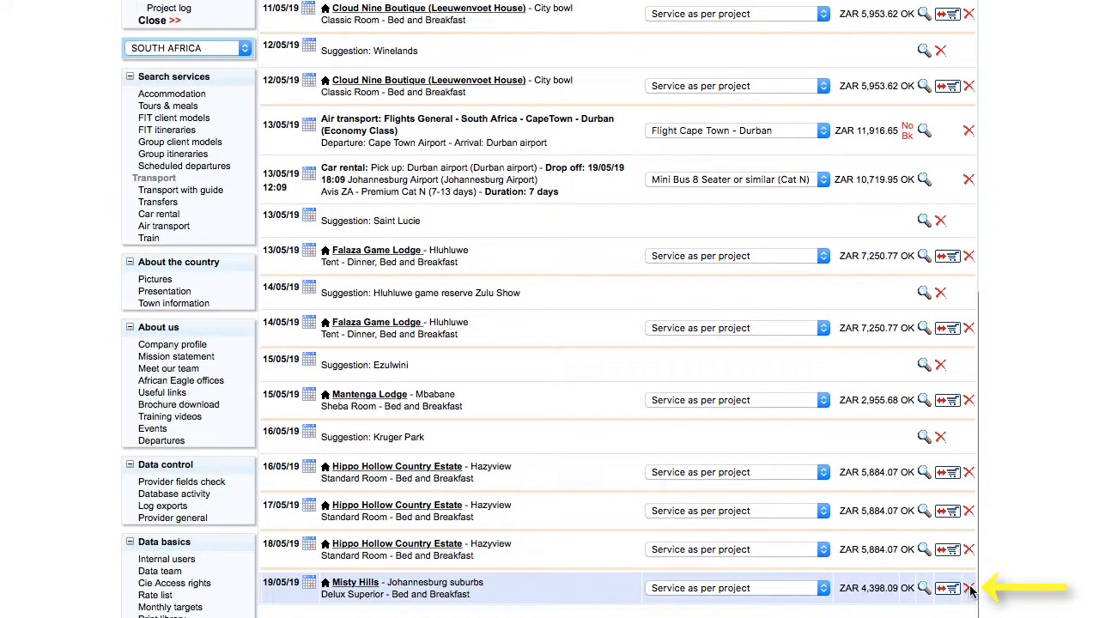
click(968, 589)
scroll(970, 591, down, 10)
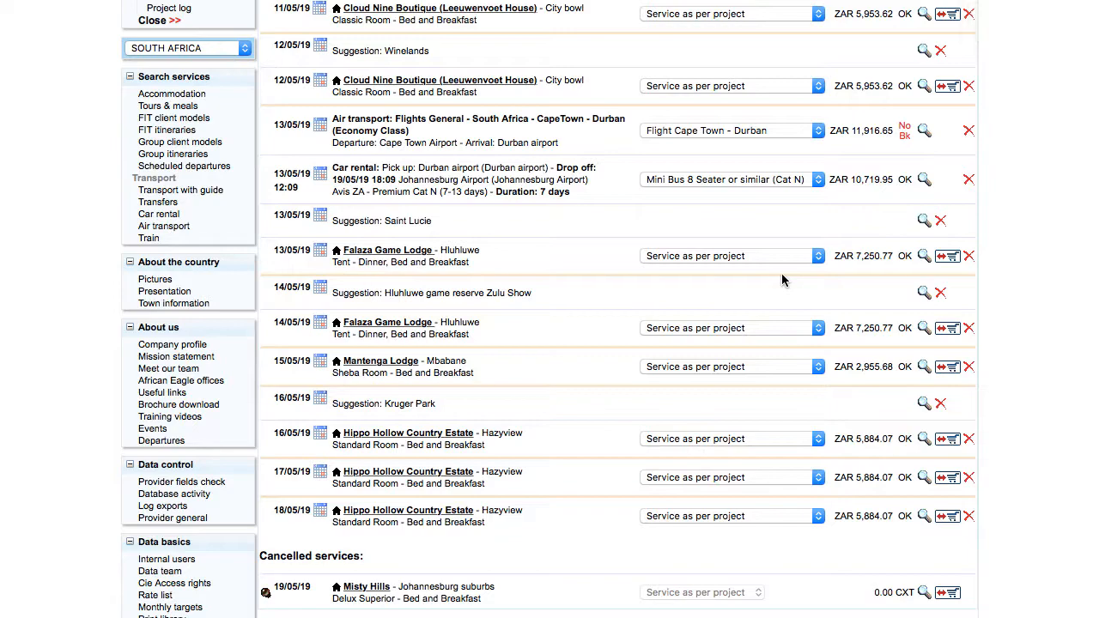
scroll(783, 280, up, 6)
click(163, 186)
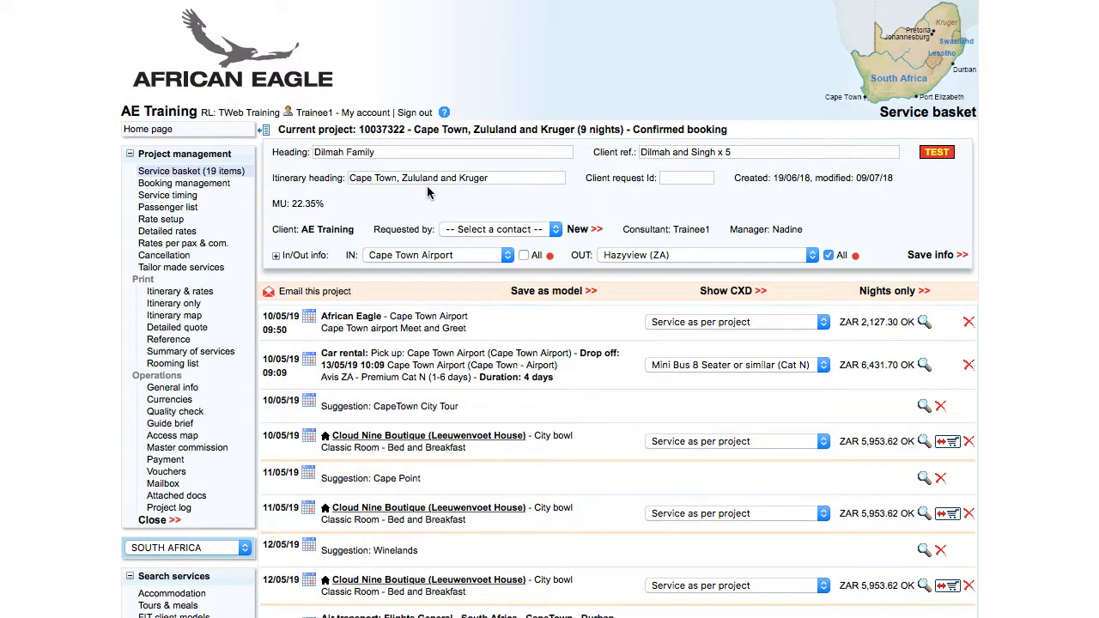
Show the cancelled (CXD) services in the confirmed booking's basket and check the Misty Hills entry
scroll(427, 193, down, 6)
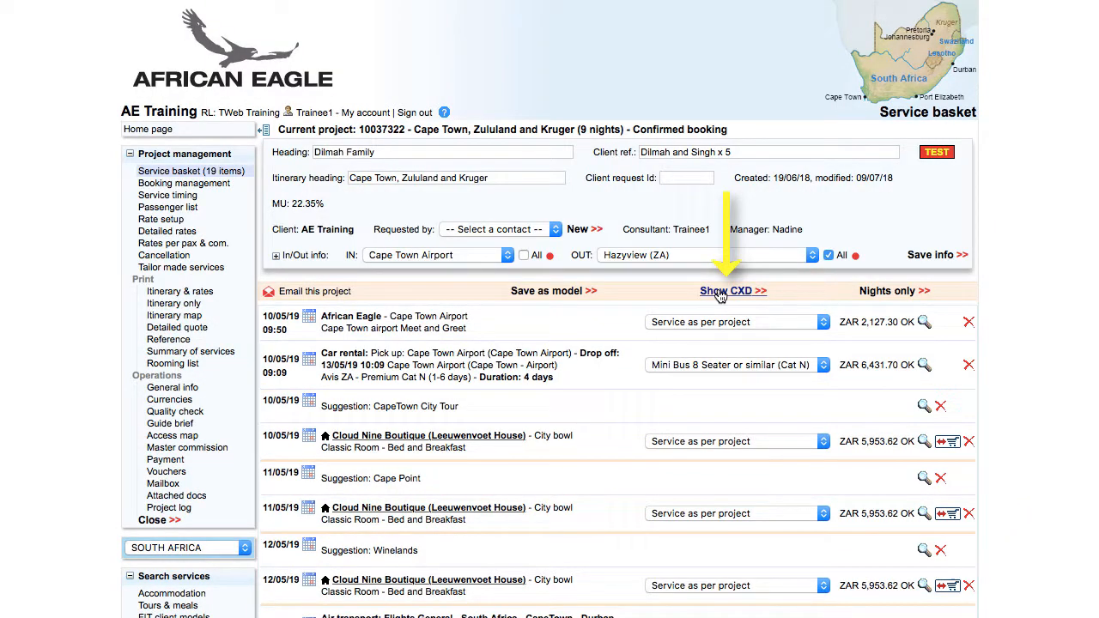
click(720, 293)
scroll(618, 344, down, 6)
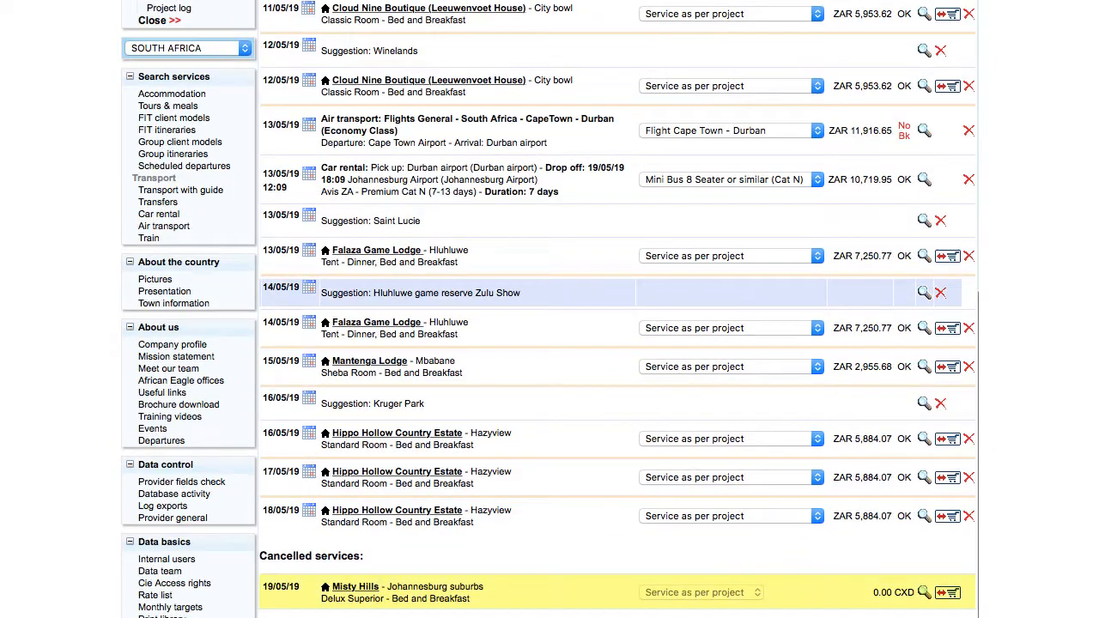